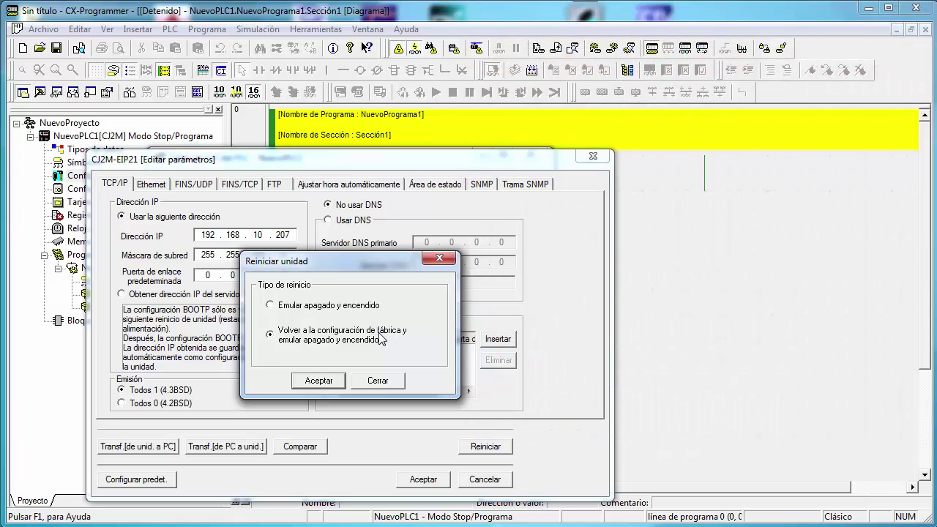
# - Restart the CJ2M-EIP21 unit with a return to factory configuration, and transfer the parameters with IP address 192.168.10.207 from the PC to it
pyautogui.click(330, 382)
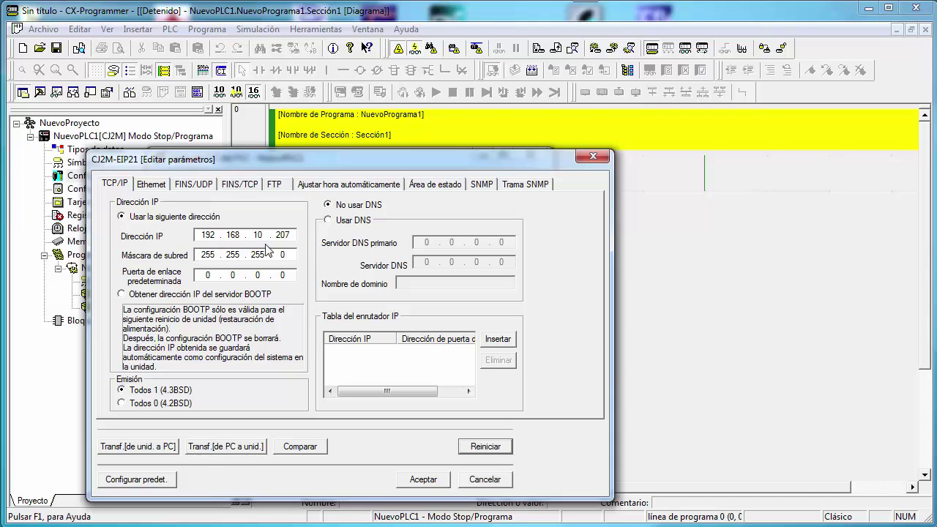
pyautogui.click(223, 448)
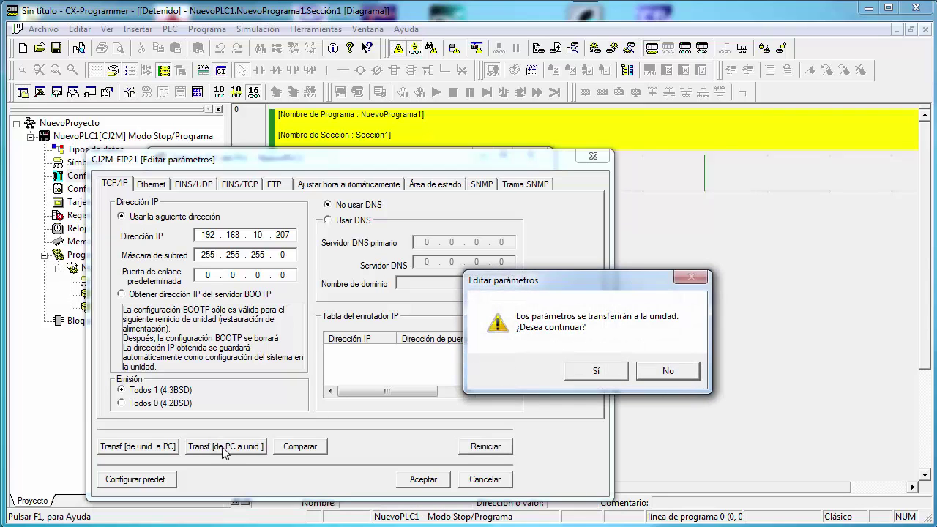
pyautogui.click(586, 368)
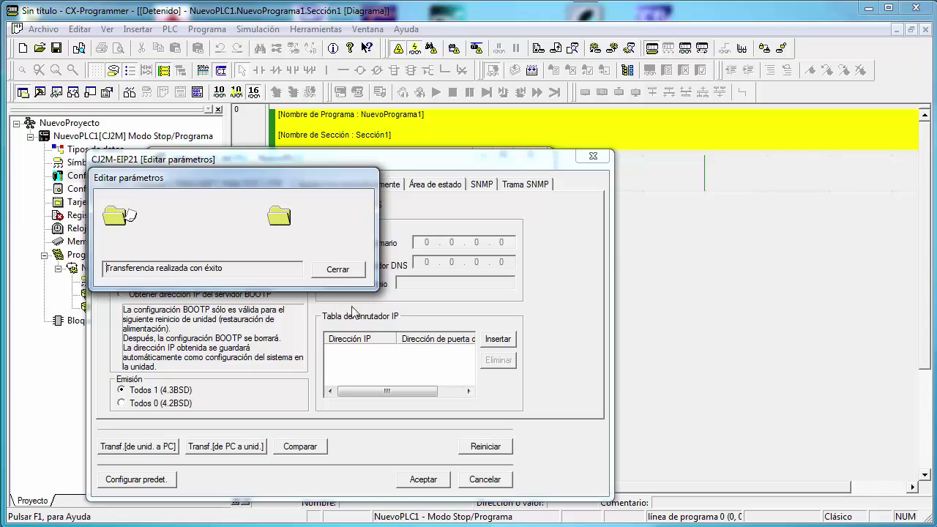
pyautogui.click(337, 269)
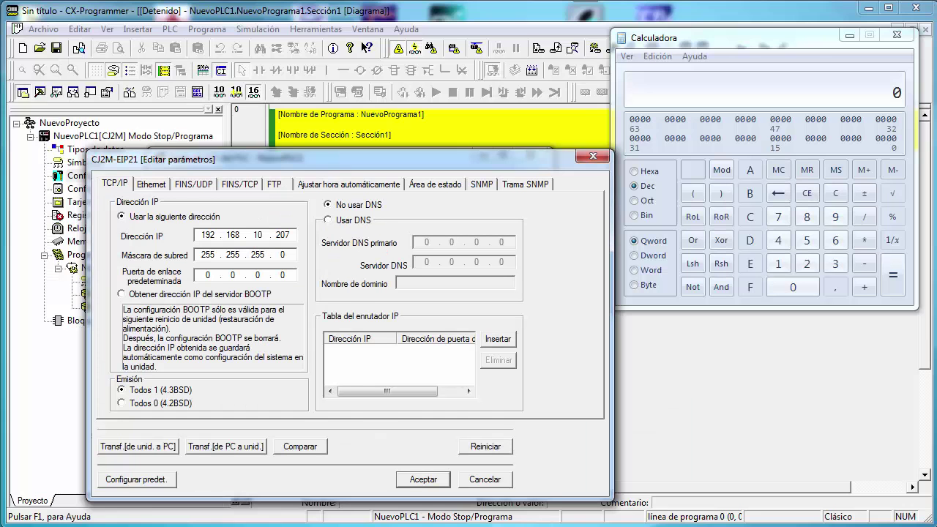
# - Move the unit parameters clear of the Calculator and set the Calculator to its Programmer view
pyautogui.moveTo(404, 156); pyautogui.dragTo(345, 96)
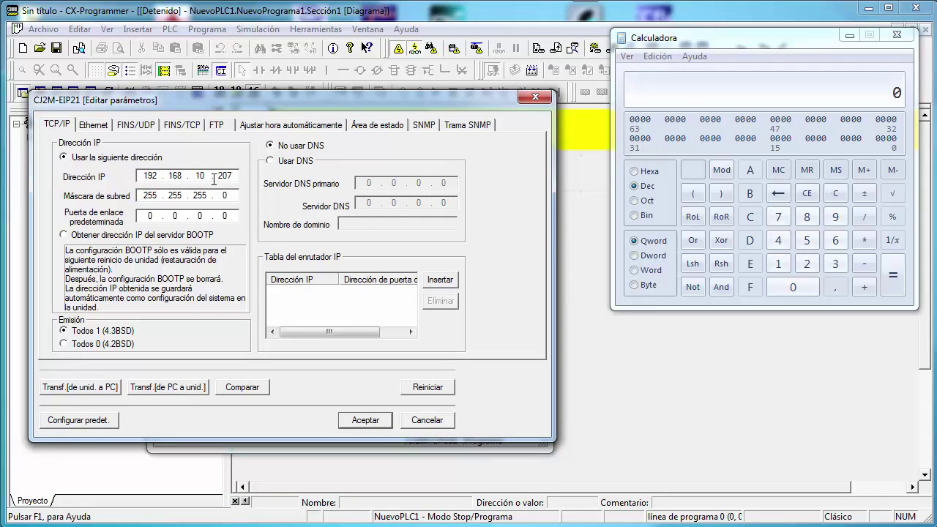
pyautogui.click(656, 56)
pyautogui.moveTo(626, 56)
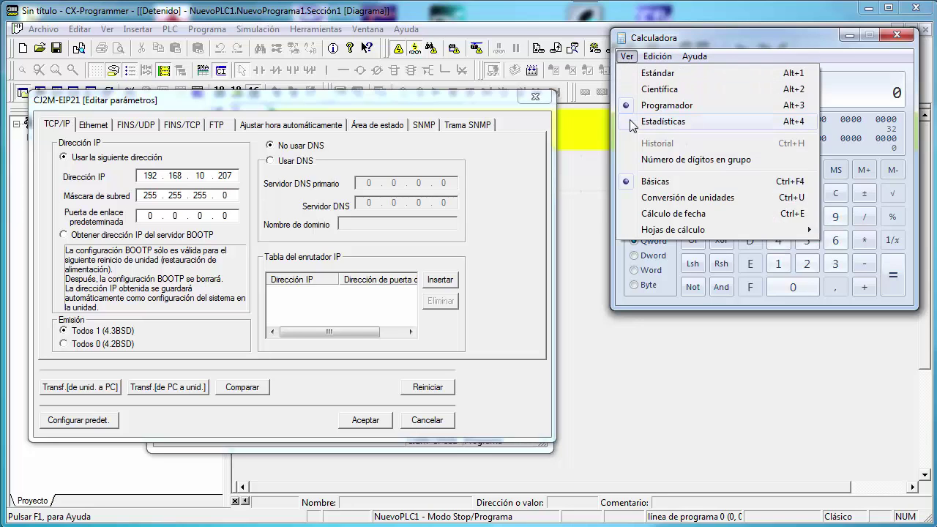
pyautogui.click(659, 88)
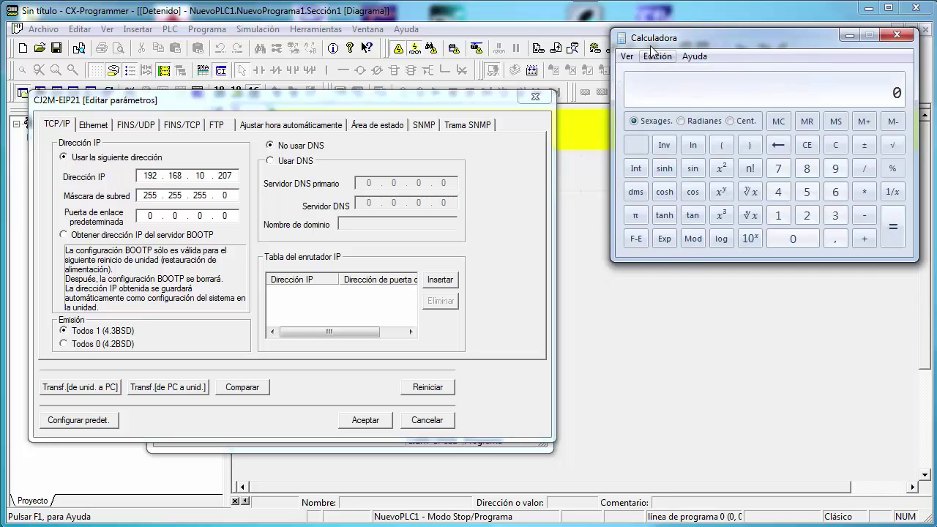
pyautogui.click(626, 57)
pyautogui.click(635, 105)
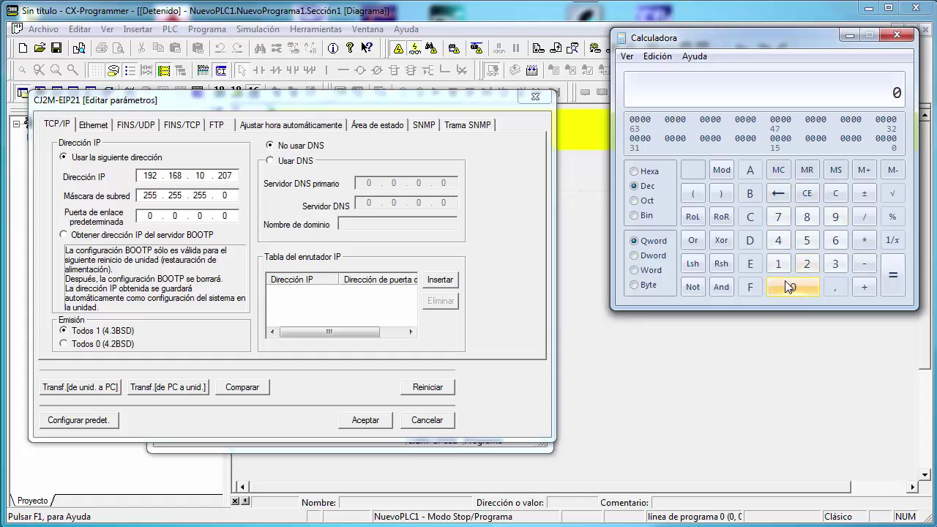
pyautogui.click(804, 265)
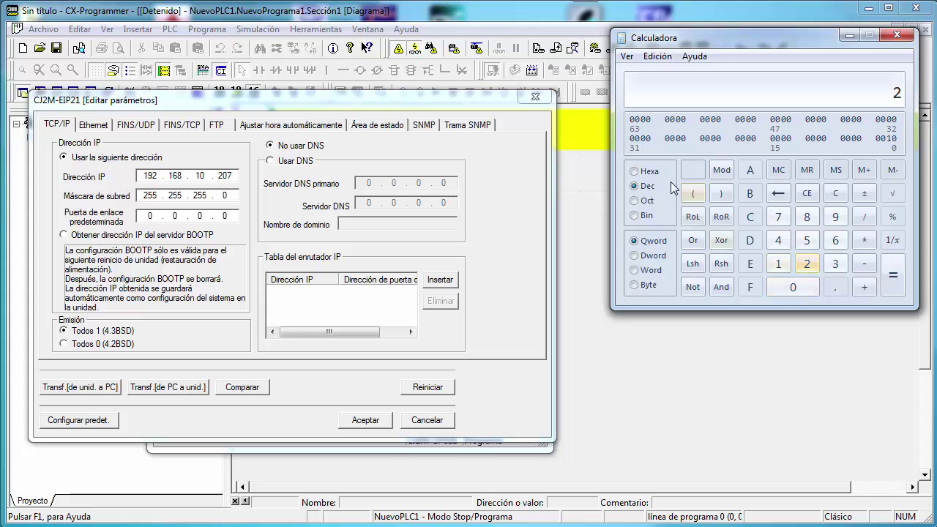
pyautogui.click(635, 171)
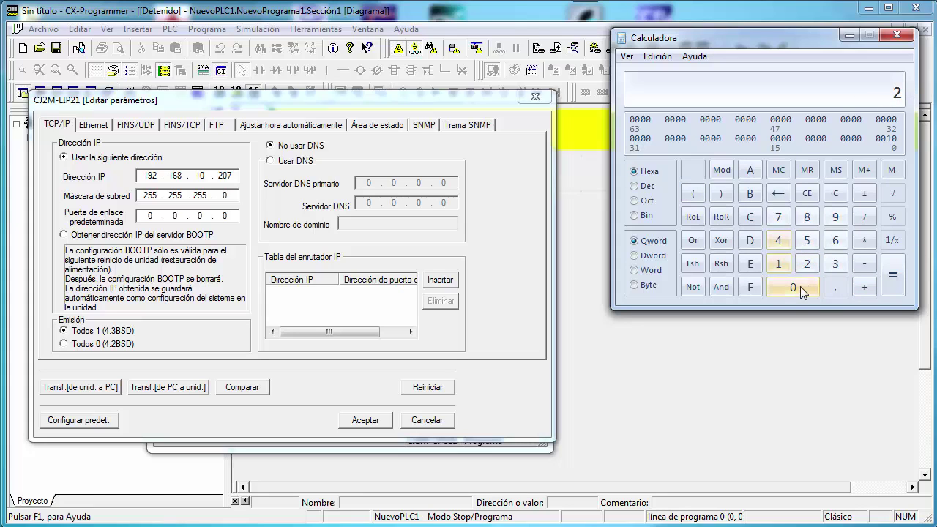
pyautogui.click(806, 241)
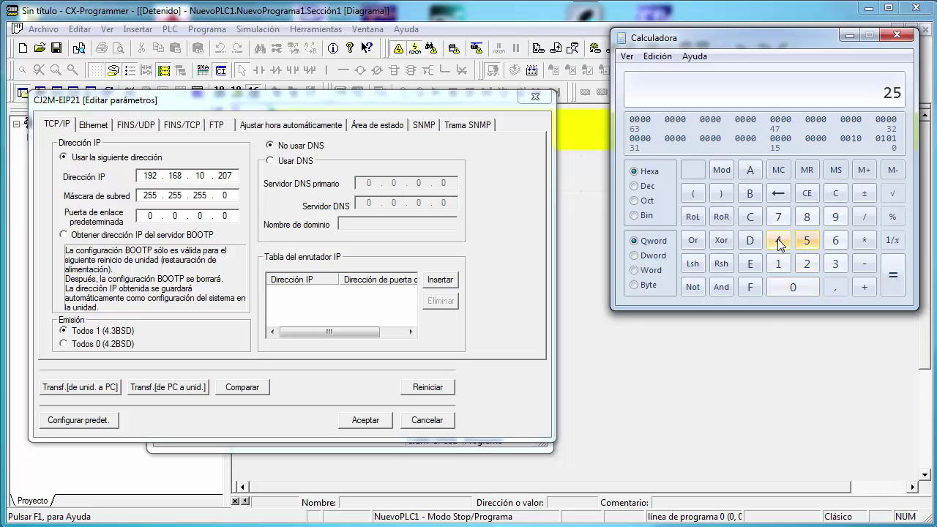
pyautogui.click(778, 241)
# - Convert the decimal number 254 to hexadecimal in the Calculator
pyautogui.click(638, 188)
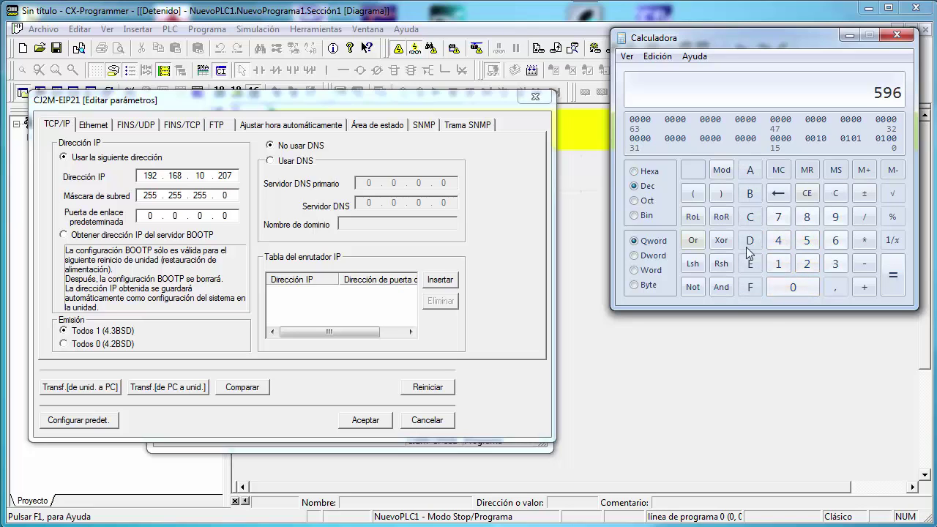
pyautogui.click(807, 265)
pyautogui.click(806, 241)
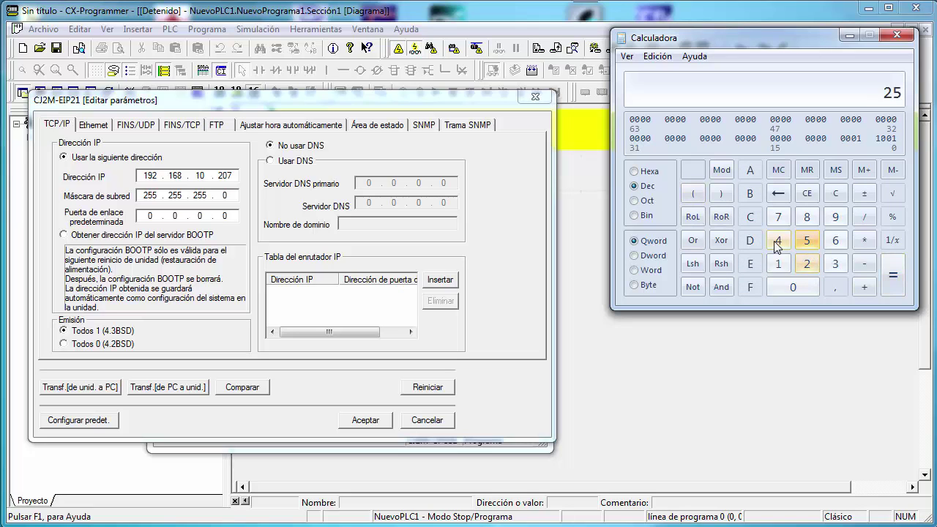
pyautogui.click(777, 241)
pyautogui.click(634, 171)
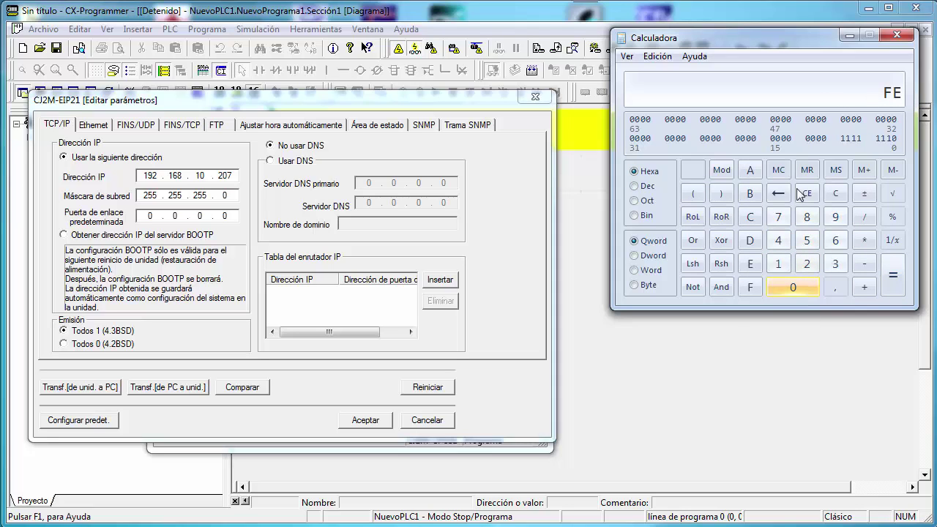
# - Convert the last octet of the unit's IP address, decimal 207, to hexadecimal and close the Calculator
pyautogui.click(649, 187)
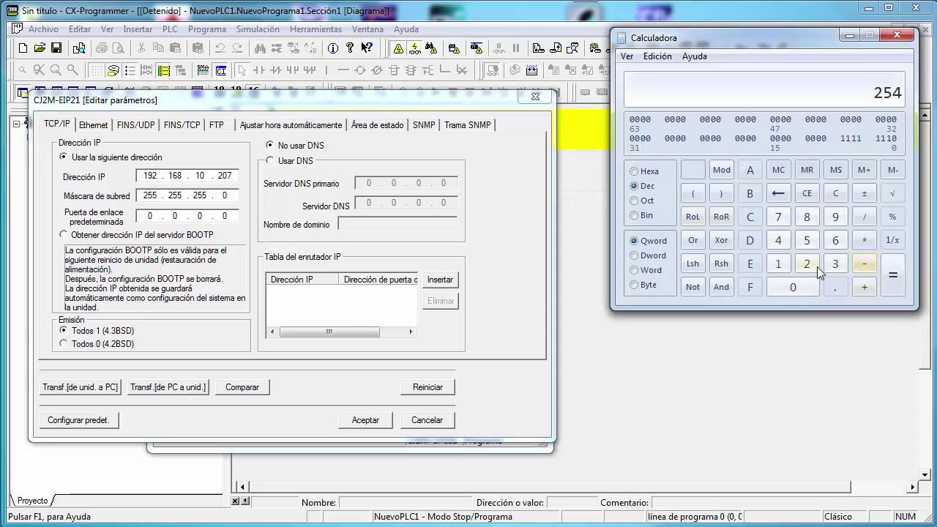
pyautogui.click(807, 264)
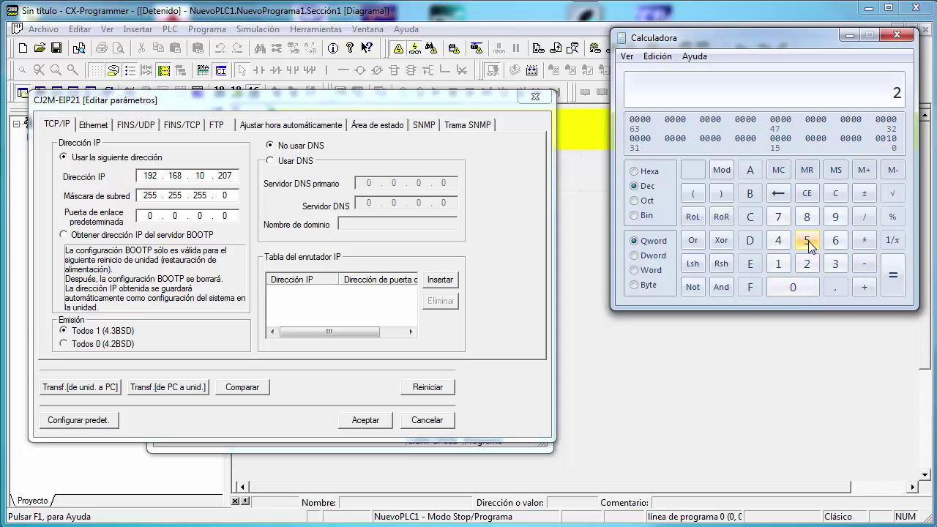
pyautogui.click(793, 287)
pyautogui.click(778, 216)
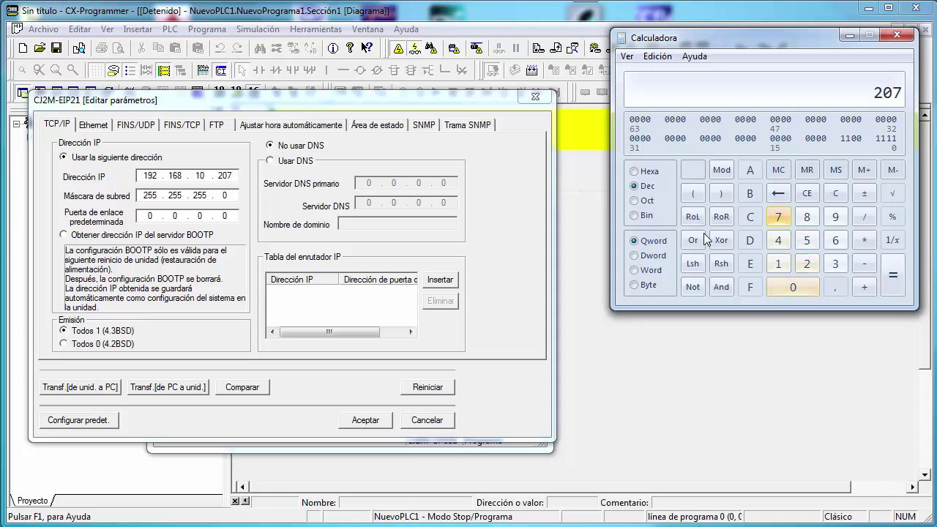
pyautogui.click(641, 173)
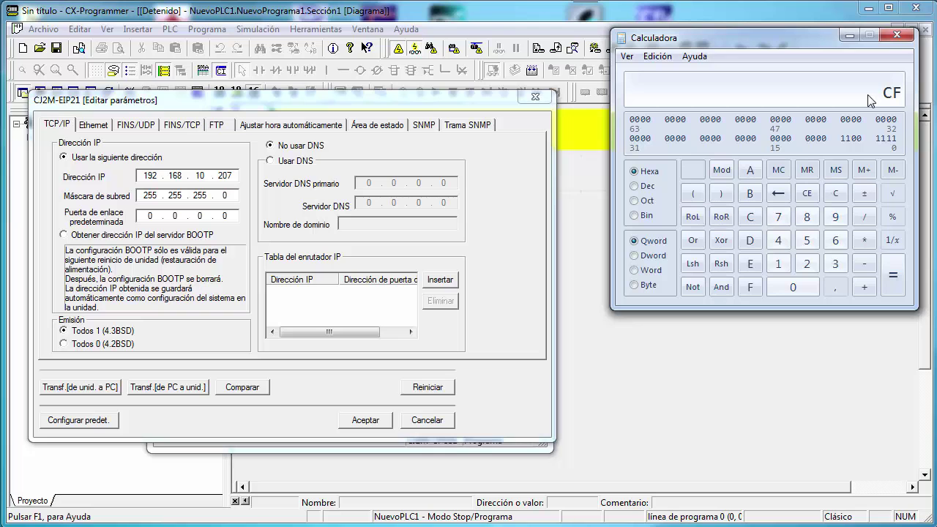
pyautogui.click(897, 34)
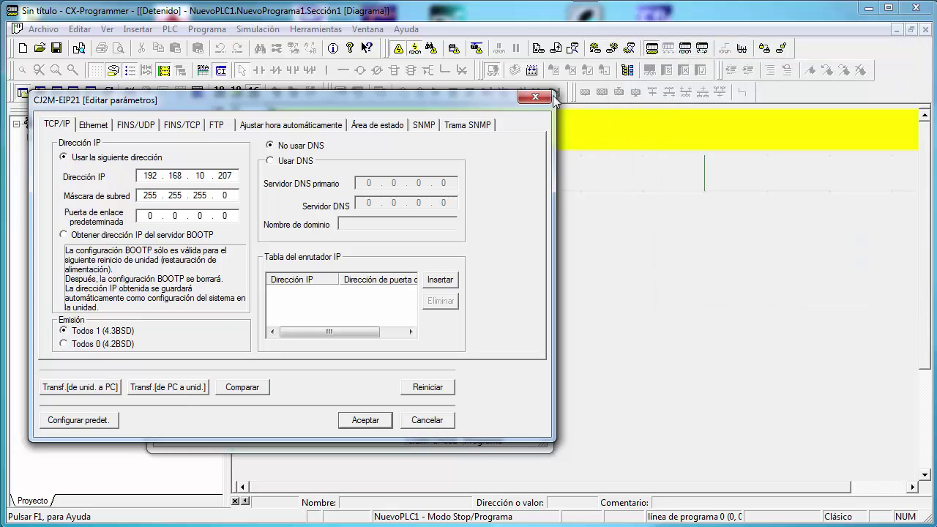
# - Accept and close the unit parameters along with the I/O table, and take NuevoPLC1 offline
pyautogui.click(365, 419)
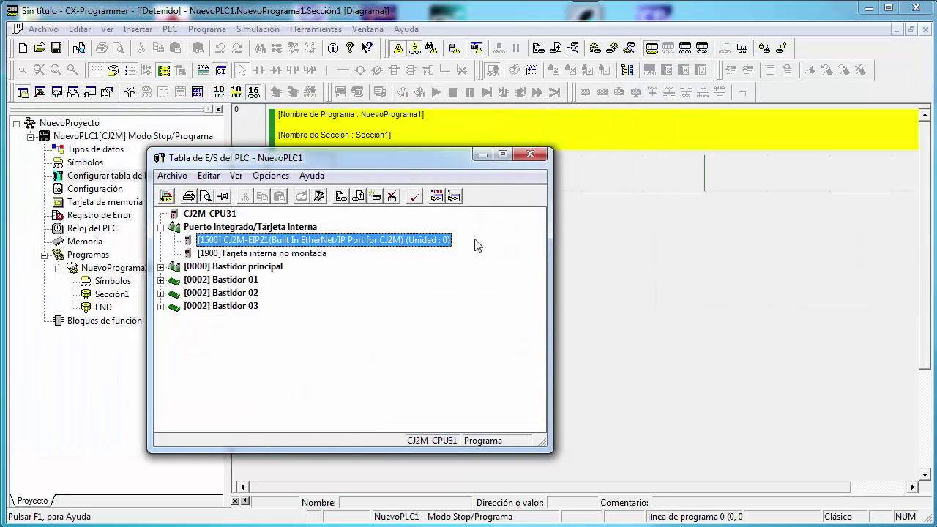
pyautogui.click(529, 155)
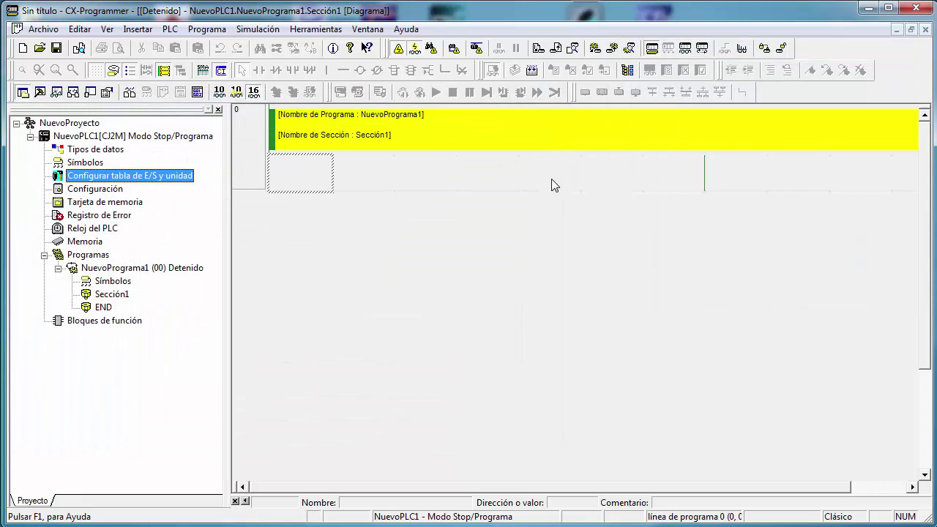
pyautogui.click(142, 143)
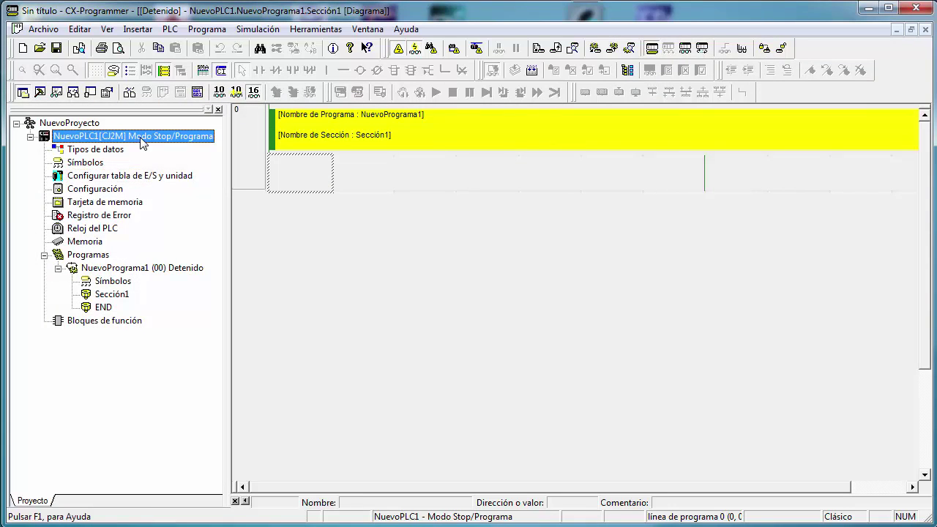
pyautogui.click(398, 48)
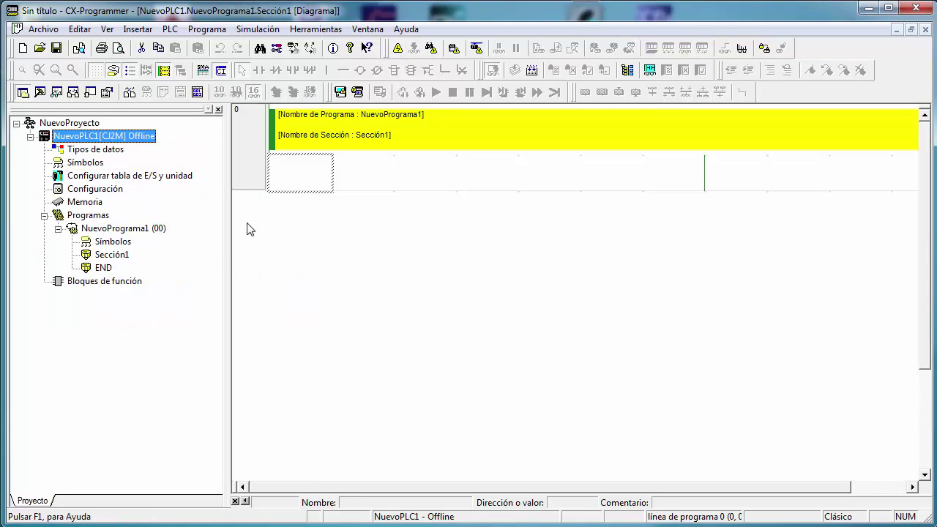
# - Change the network type of NuevoPLC1 to EtherNet/IP
pyautogui.doubleClick(94, 137)
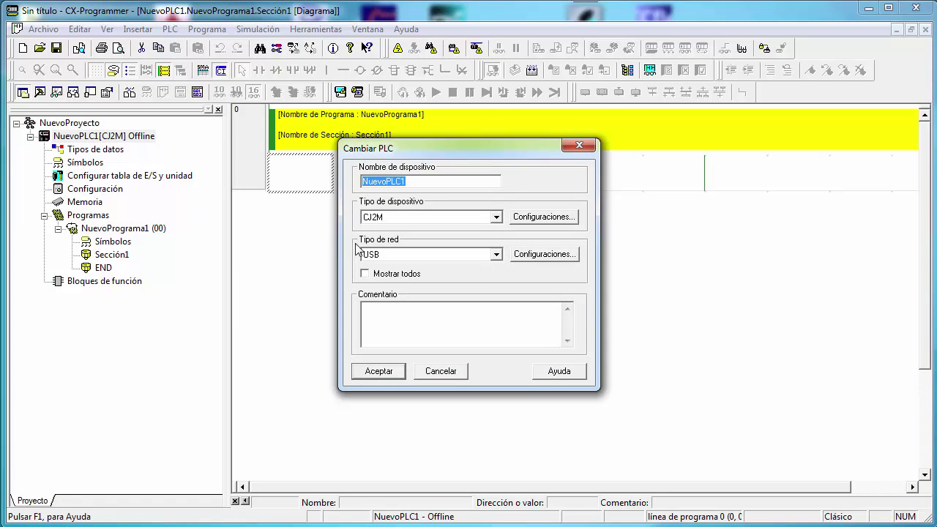
pyautogui.click(496, 254)
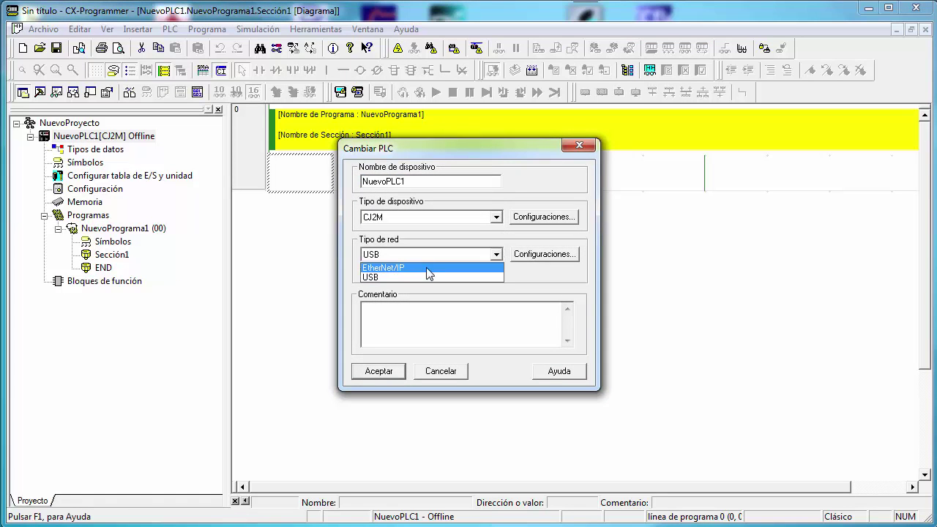
pyautogui.click(388, 267)
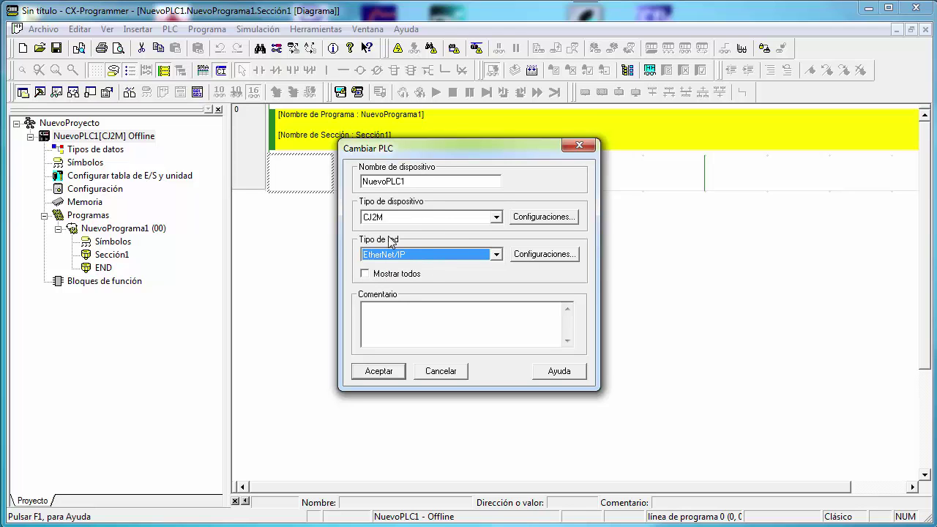
# - Set the destination PLC's IP address to 192.168.10.207 in the EtherNet/IP network settings and accept the PLC changes
pyautogui.click(543, 254)
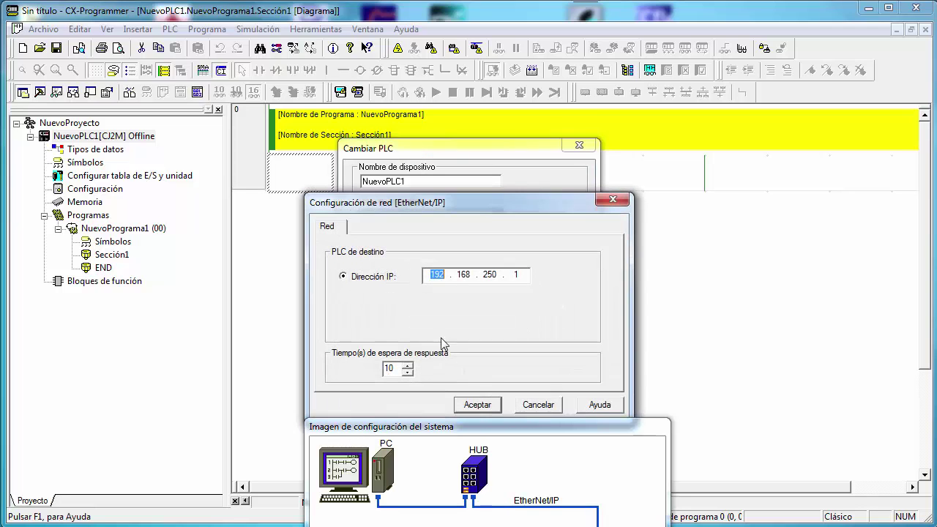
pyautogui.moveTo(444, 203); pyautogui.dragTo(429, 77)
pyautogui.moveTo(460, 425); pyautogui.dragTo(444, 313)
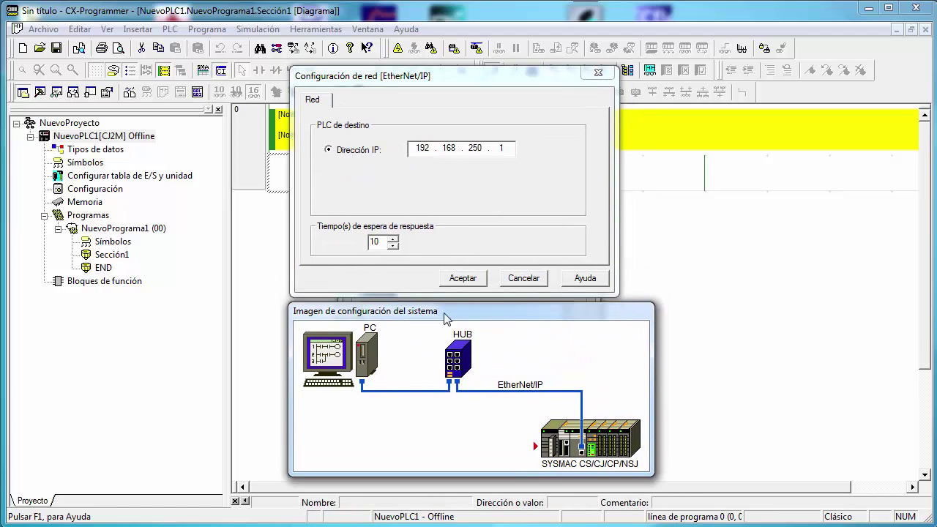
pyautogui.click(512, 289)
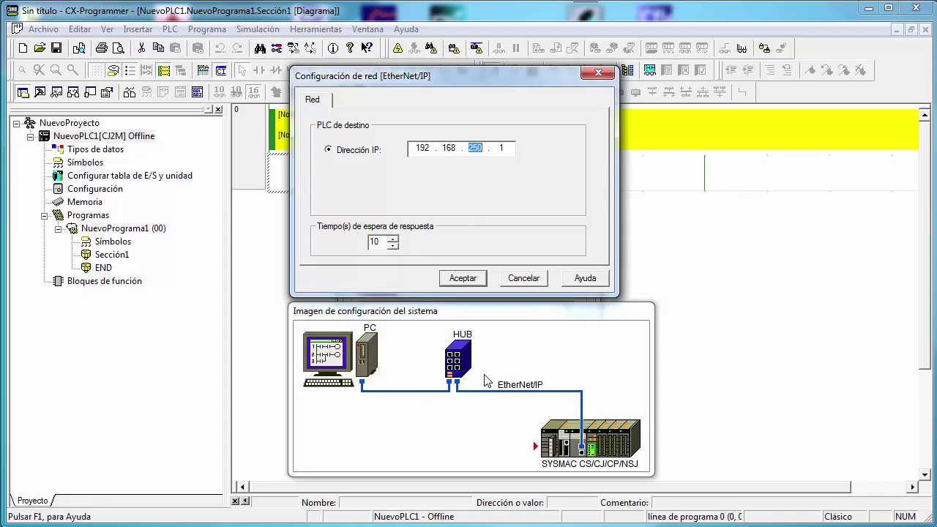
pyautogui.write('10')
pyautogui.press('.')
pyautogui.write('207')
pyautogui.click(462, 278)
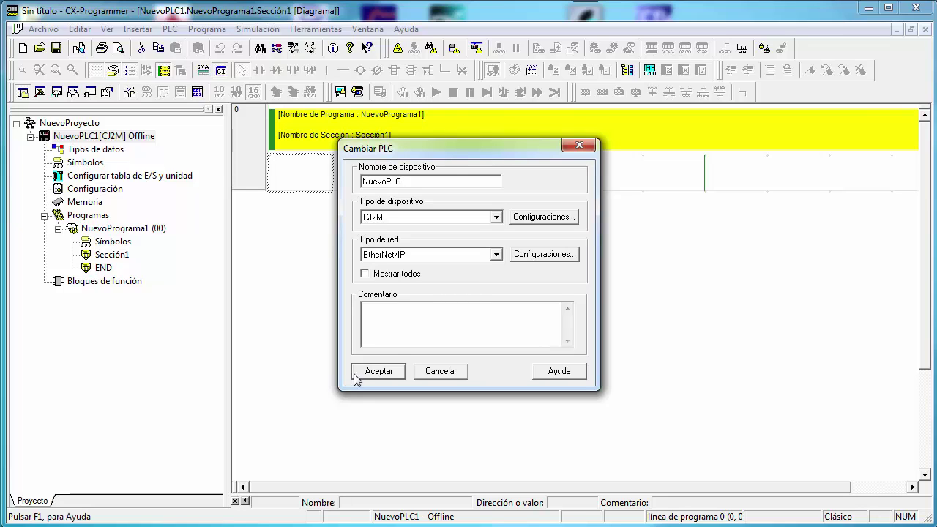
pyautogui.click(382, 374)
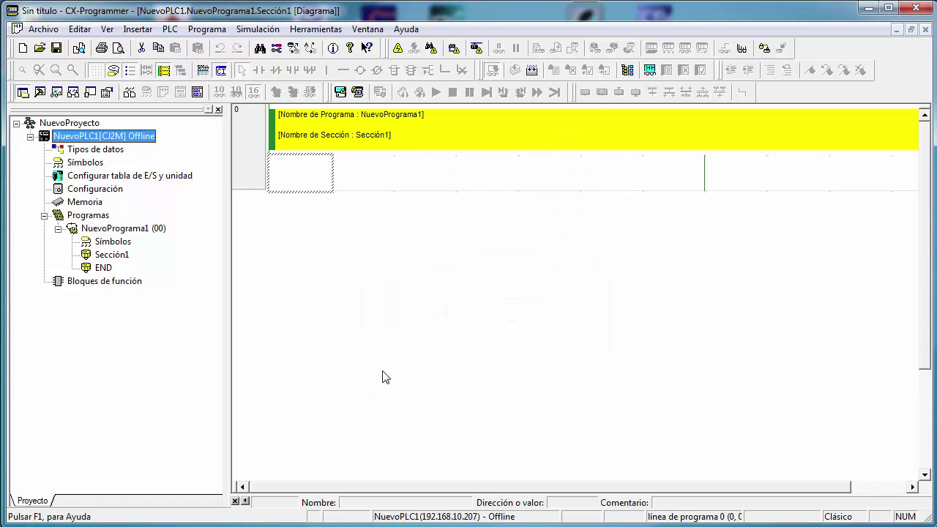
# - Connect online to NuevoPLC1 over EtherNet/IP
pyautogui.click(397, 51)
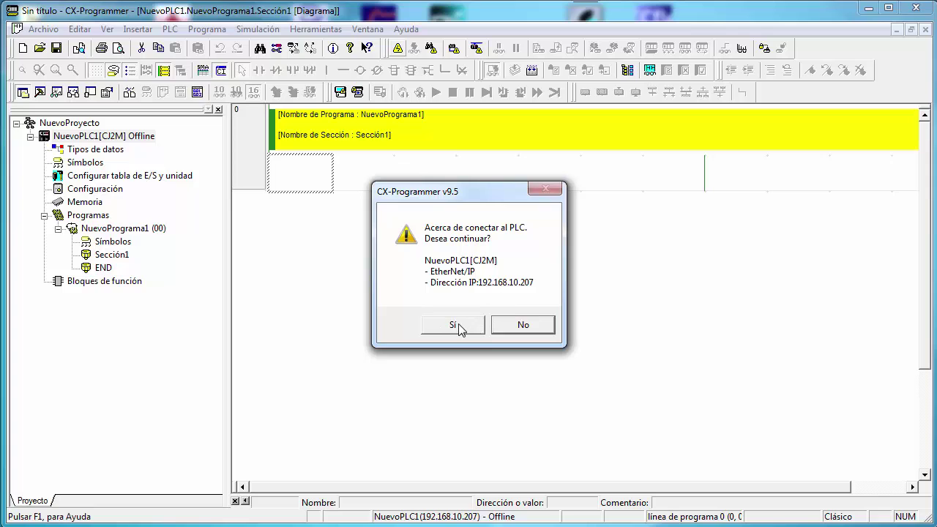
pyautogui.click(459, 324)
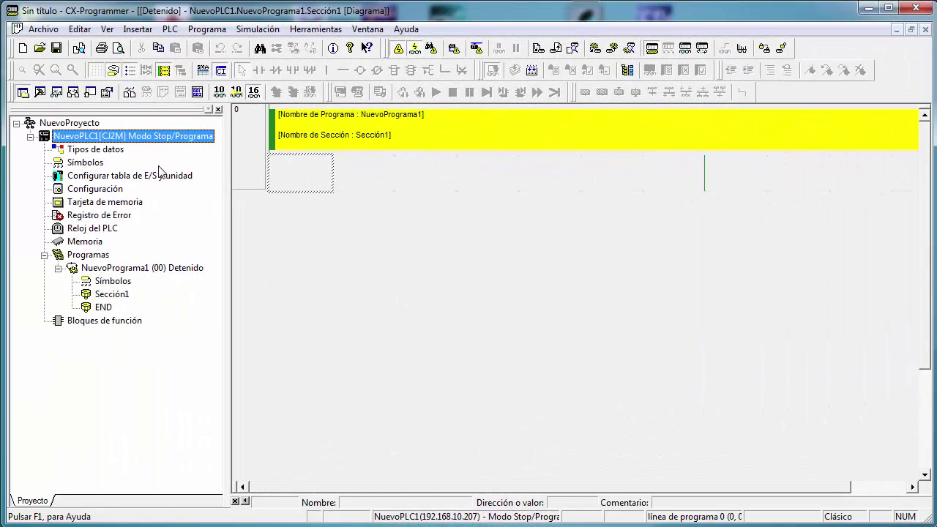
# - Open the built-in CJ2M-EIP21 EtherNet/IP port from the PLC's I/O table
pyautogui.doubleClick(86, 176)
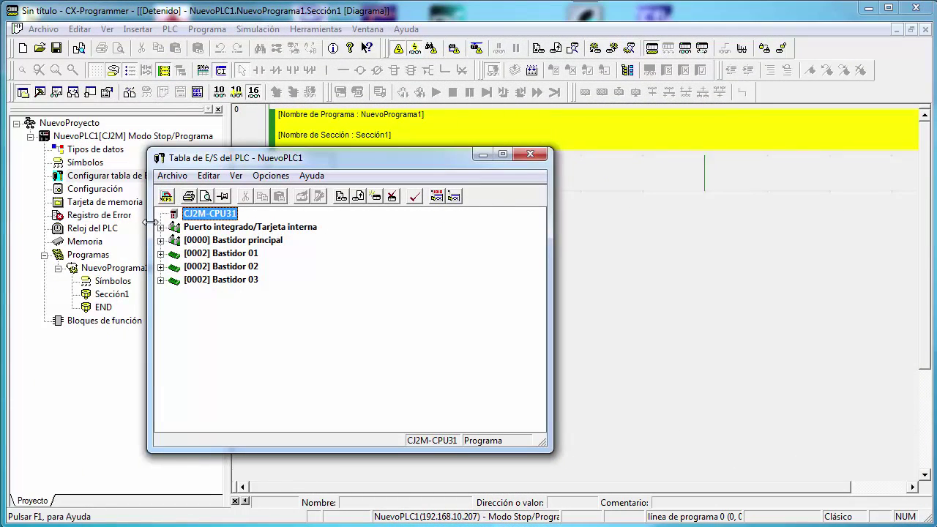
pyautogui.click(161, 227)
pyautogui.click(257, 241)
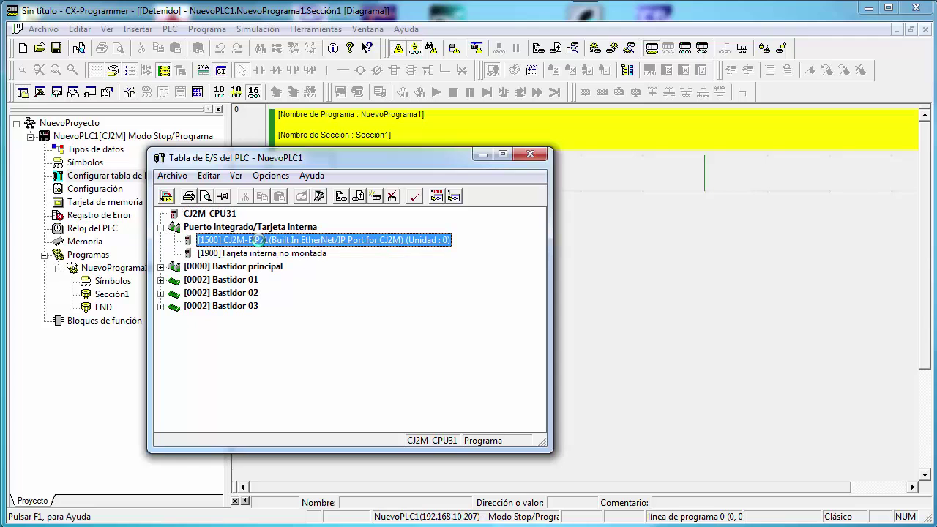
# - Open the CJ2M-EIP21 port's parameters, select the restart type that restores factory settings with an emulated power cycle, and dismiss the restart options unapplied
pyautogui.doubleClick(257, 241)
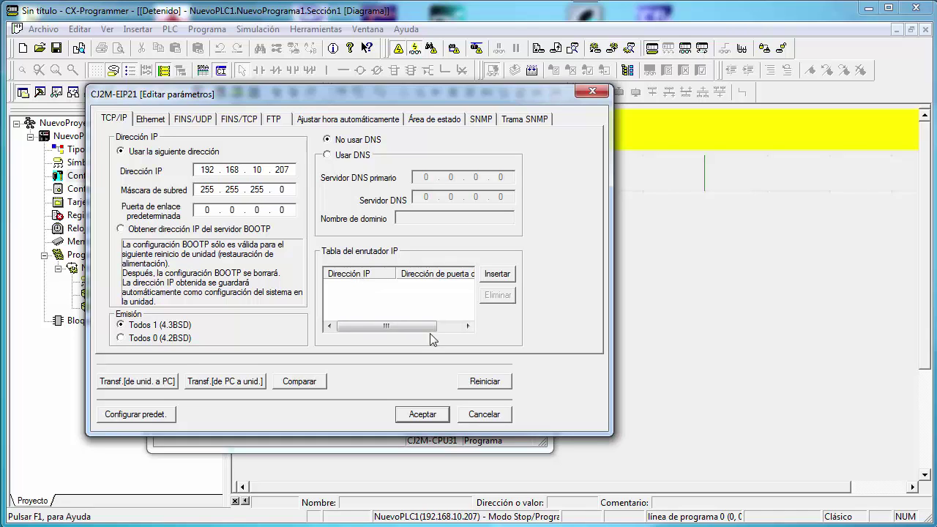
pyautogui.click(479, 384)
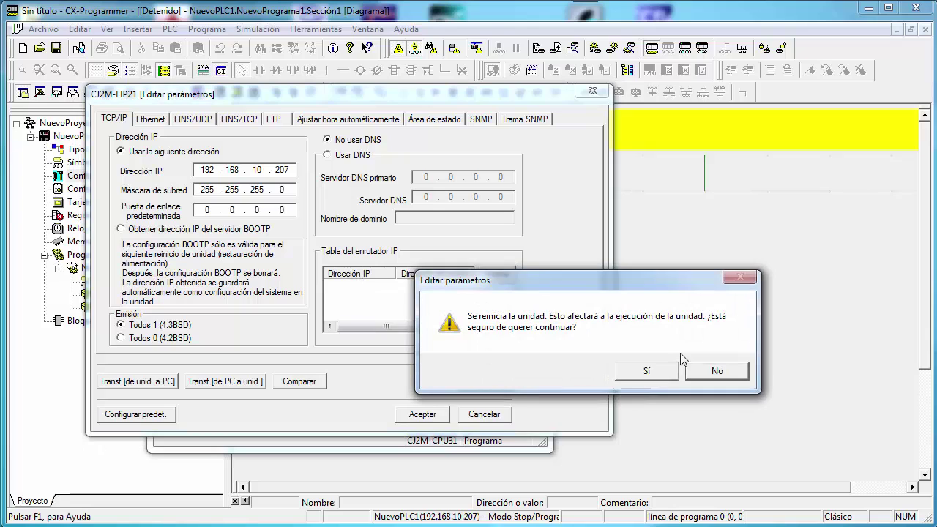
pyautogui.click(647, 370)
pyautogui.click(270, 269)
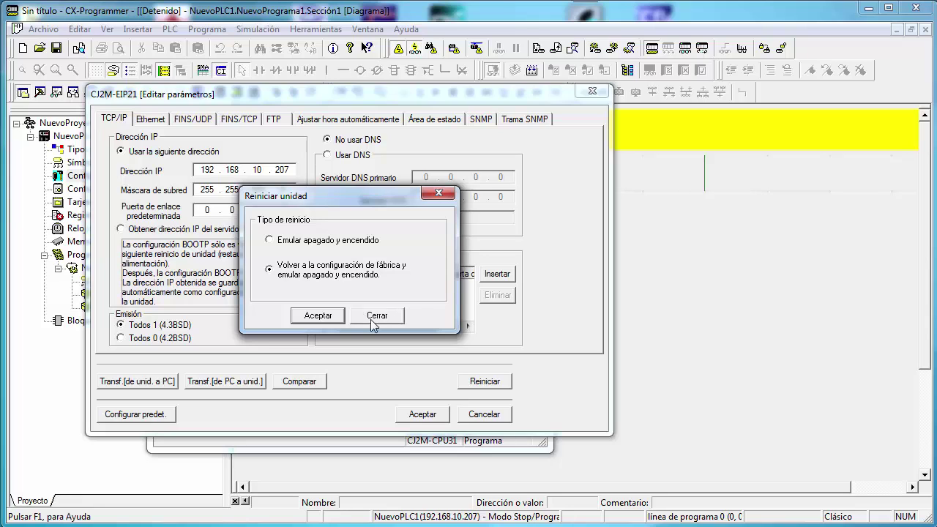
pyautogui.click(439, 193)
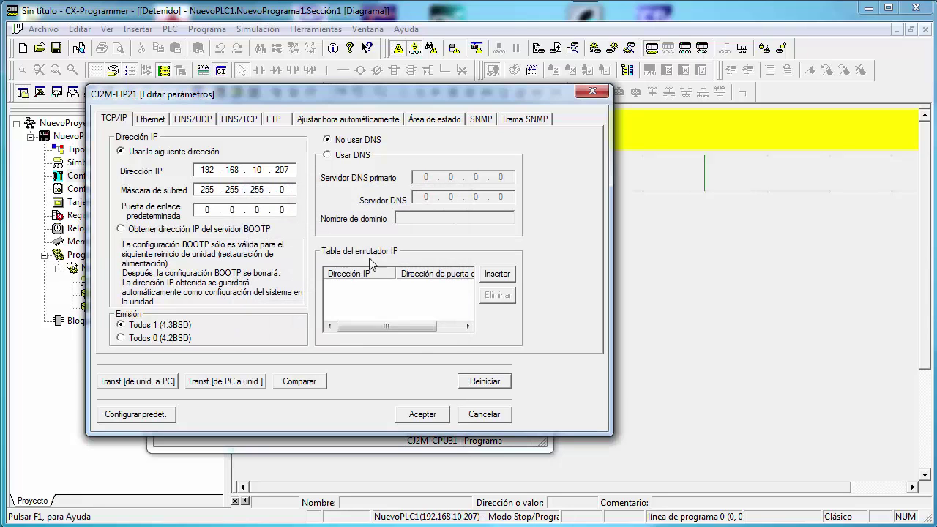
# - Highlight the third octet of the port's IP address and move the parameters dialog aside to uncover the project tree
pyautogui.doubleClick(259, 170)
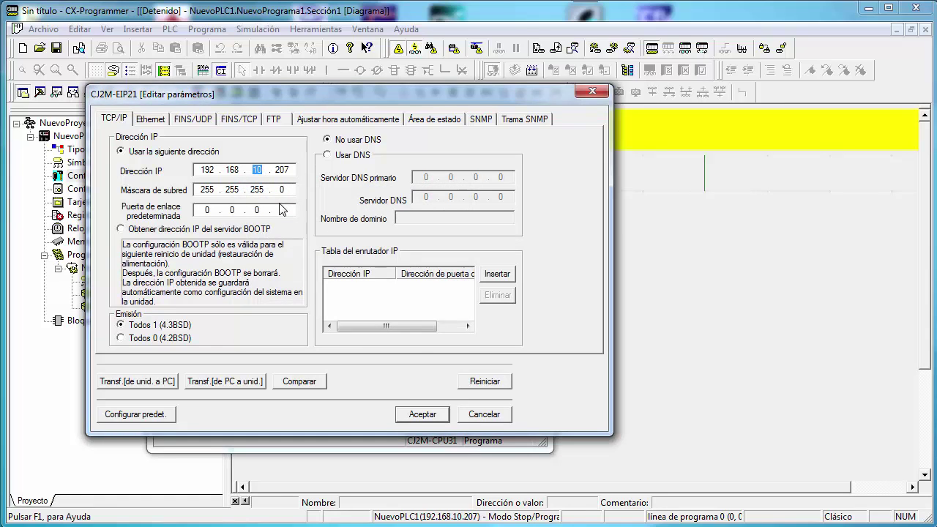
pyautogui.moveTo(194, 95)
pyautogui.mouseDown()
pyautogui.moveTo(560, 135)
pyautogui.moveTo(327, 69)
pyautogui.mouseUp()
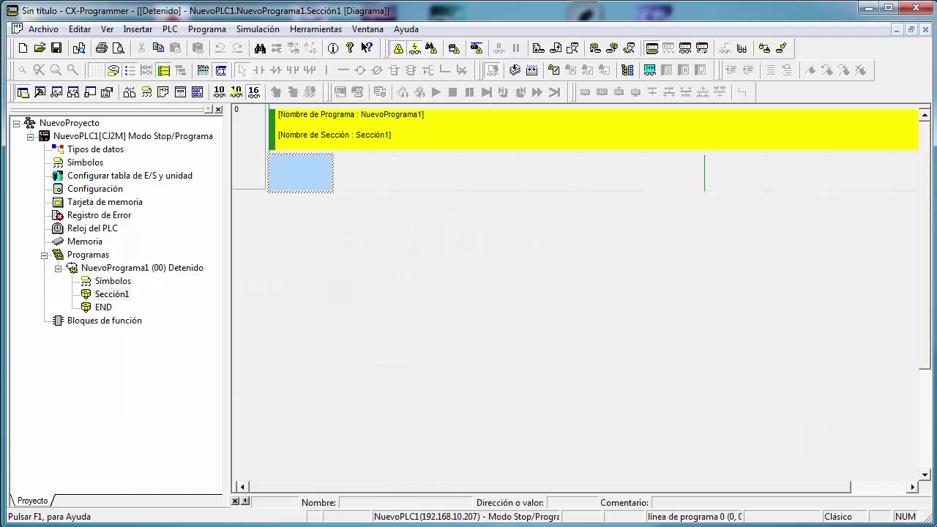
pyautogui.click(409, 518)
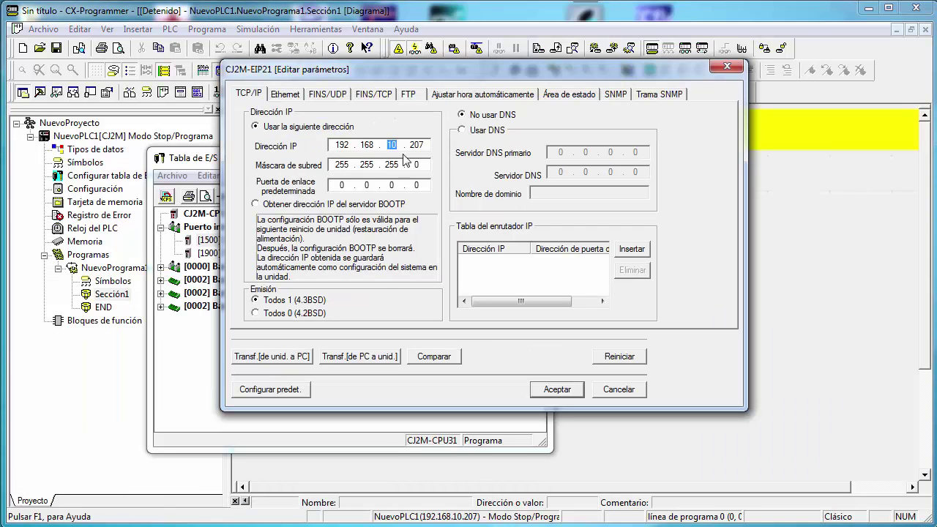